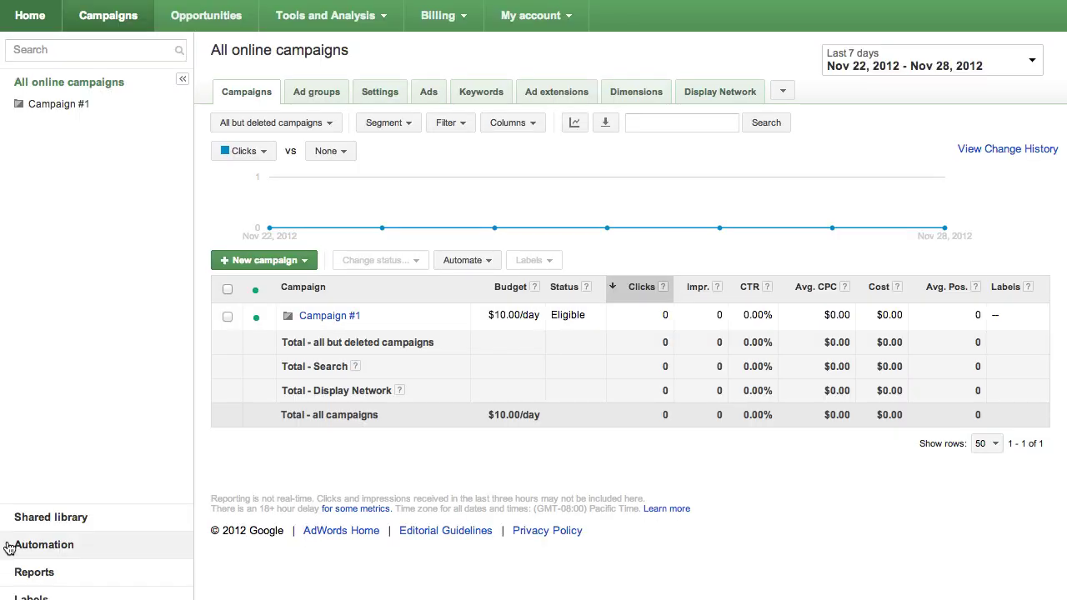
From Shared library > Audiences, set up remarketing and select, then deselect, the generated tag code.
left_click(34, 518)
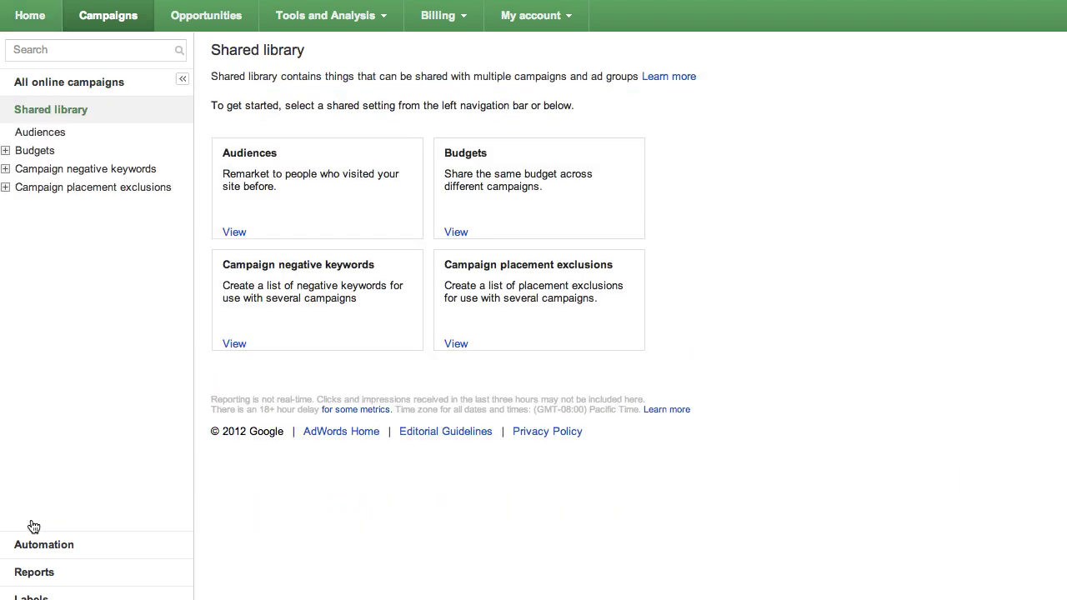
left_click(34, 136)
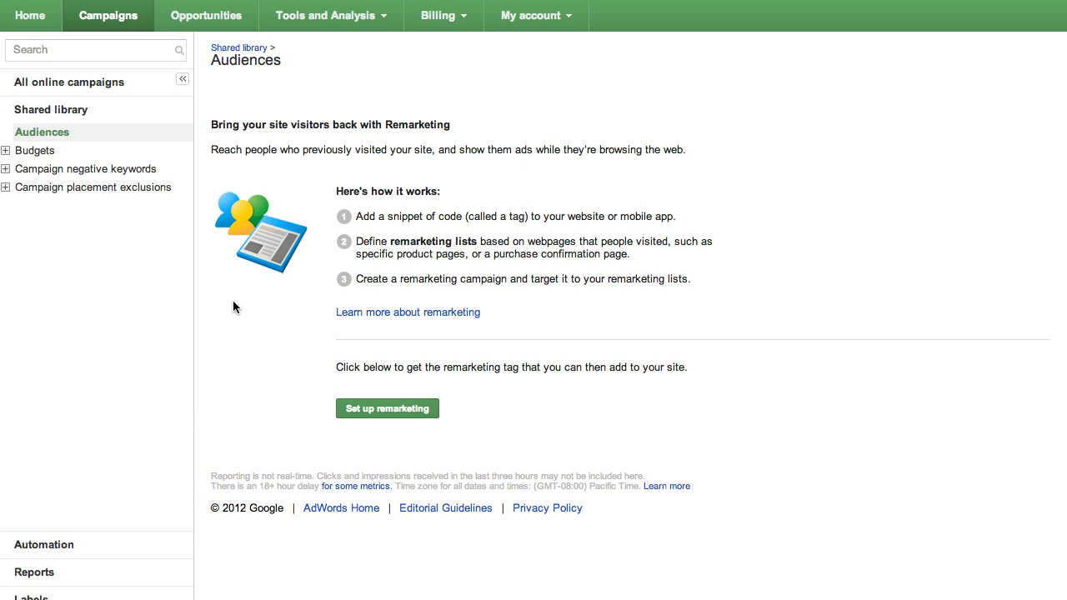
left_click(395, 411)
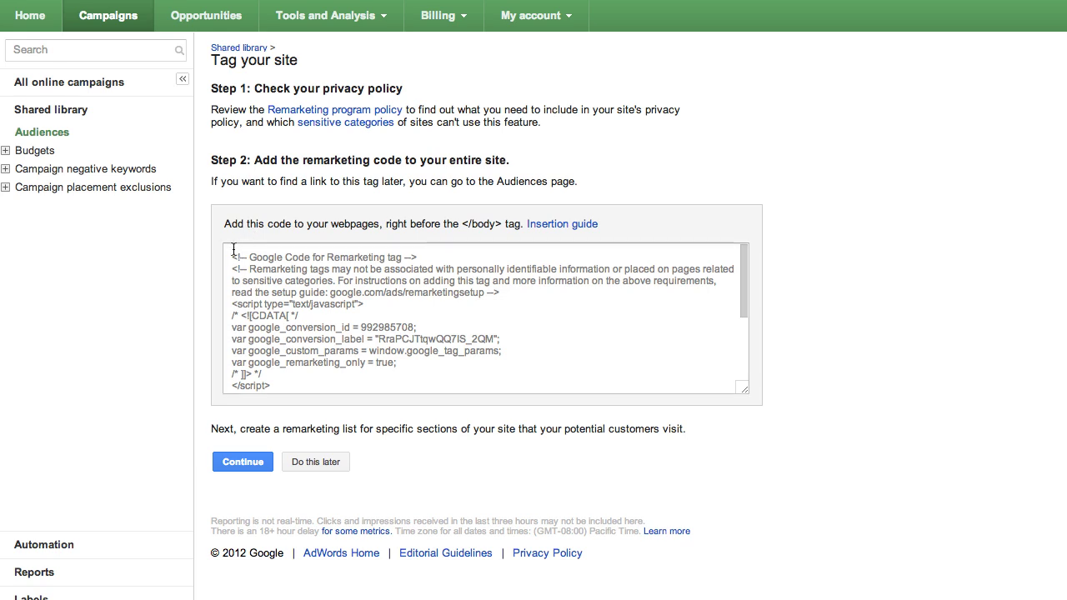
left_click_drag(229, 254, 287, 408)
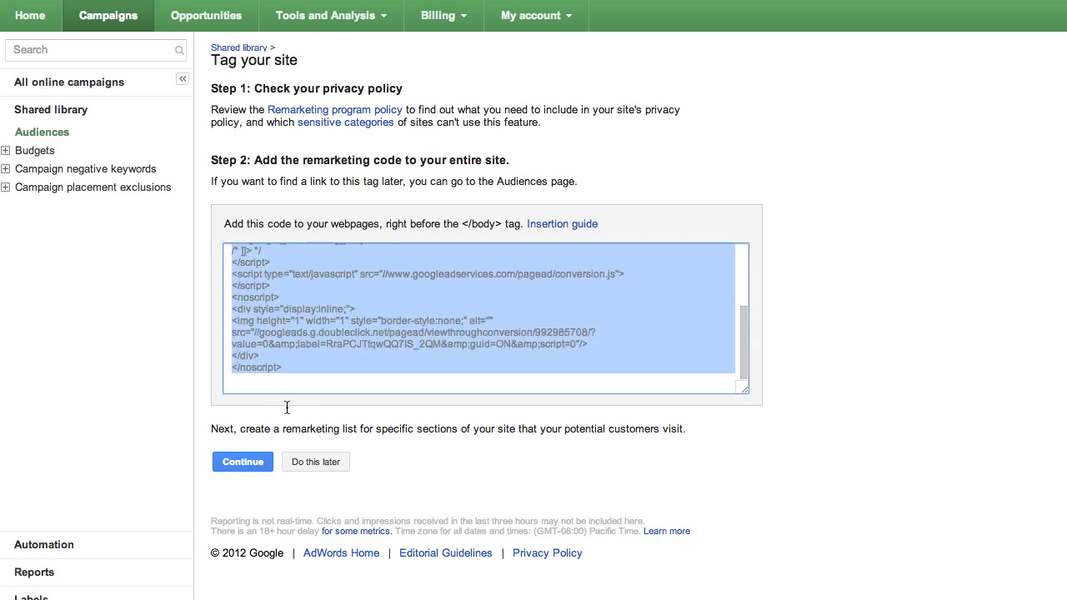
left_click(321, 344)
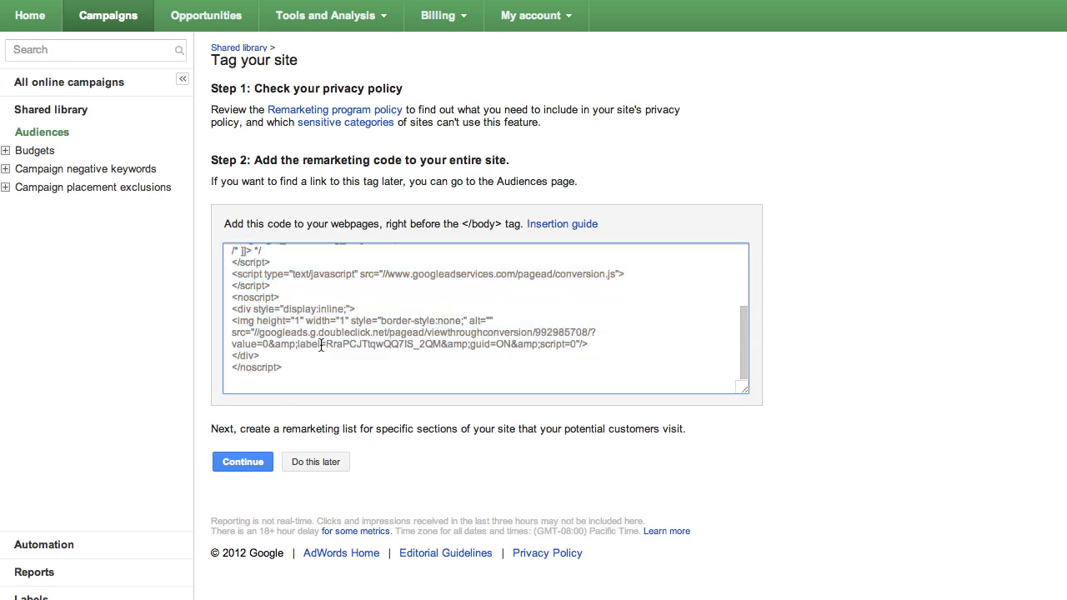
Choose 'Do this later' to skip tagging and land on the Audiences list with the Main list.
left_click(317, 461)
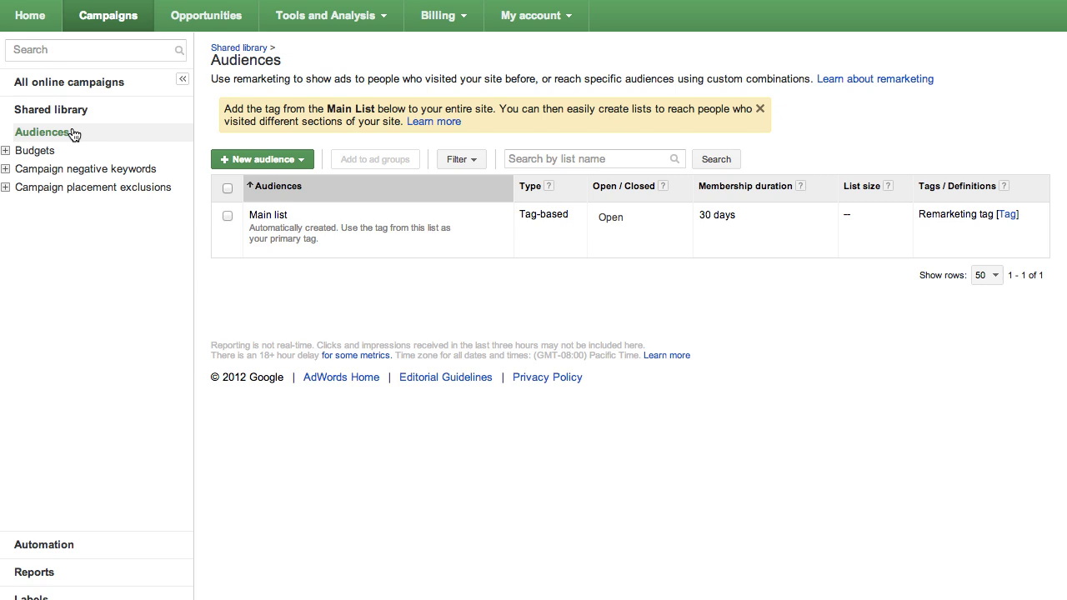
mouse_move(477, 205)
Start a new remarketing list with the URL rule equals 'womens'.
left_click(303, 160)
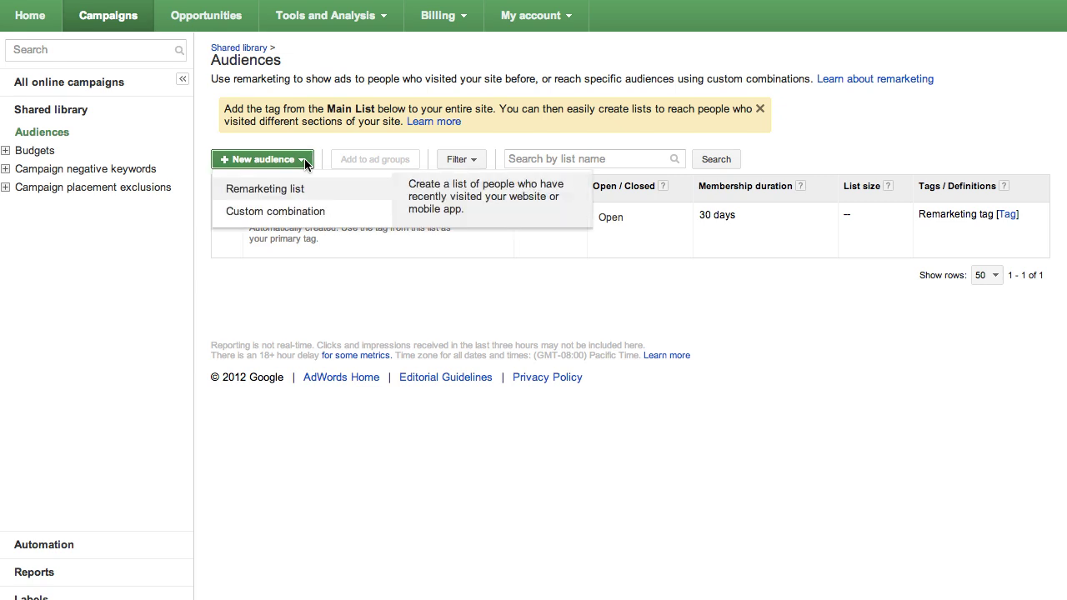
left_click(306, 195)
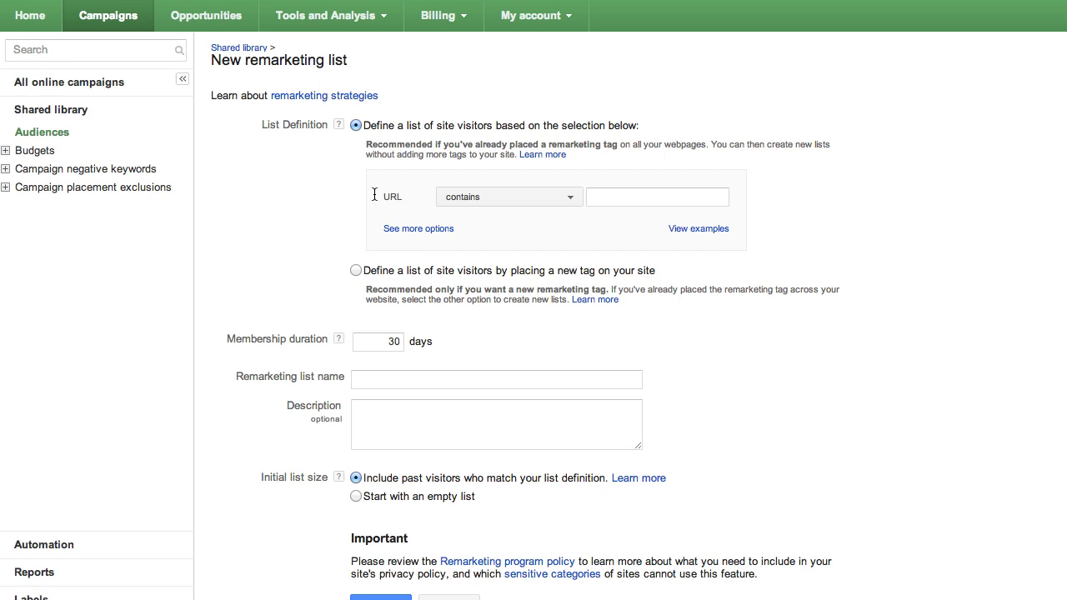
left_click(595, 193)
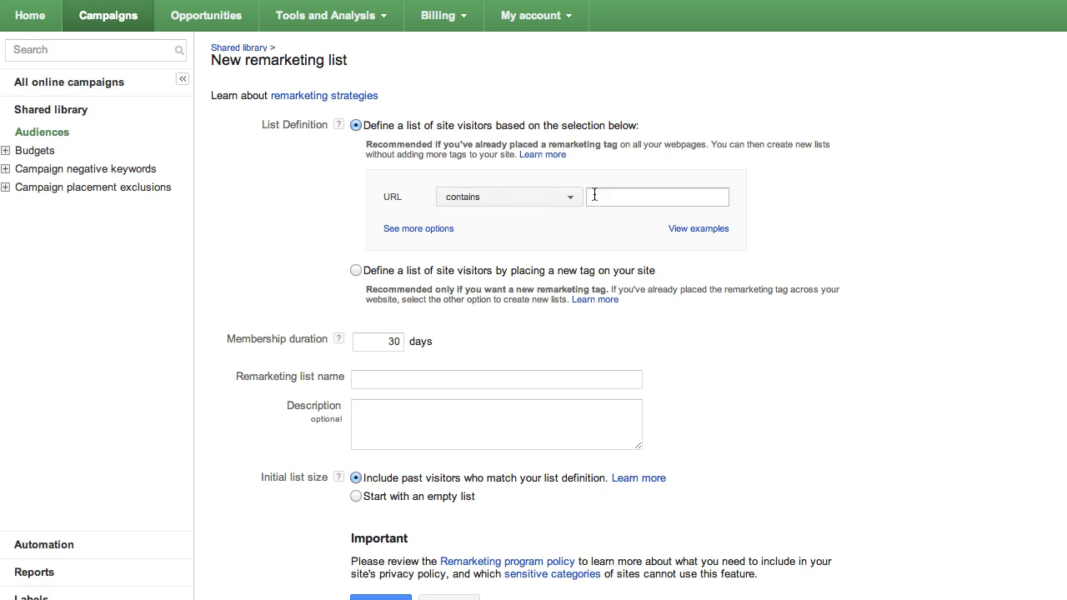
left_click(595, 196)
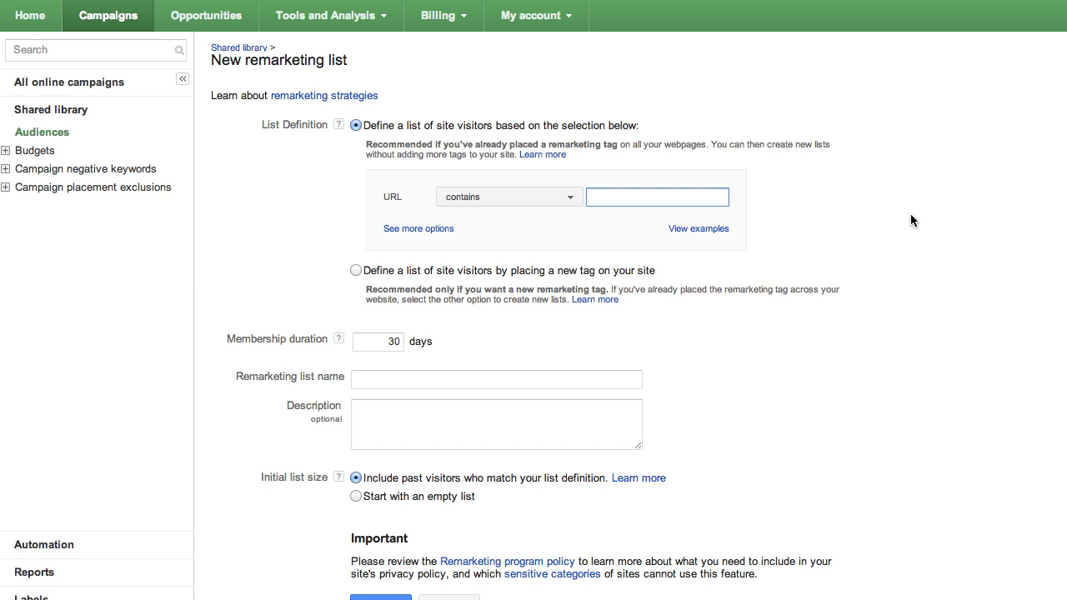
type("womens")
left_click(572, 197)
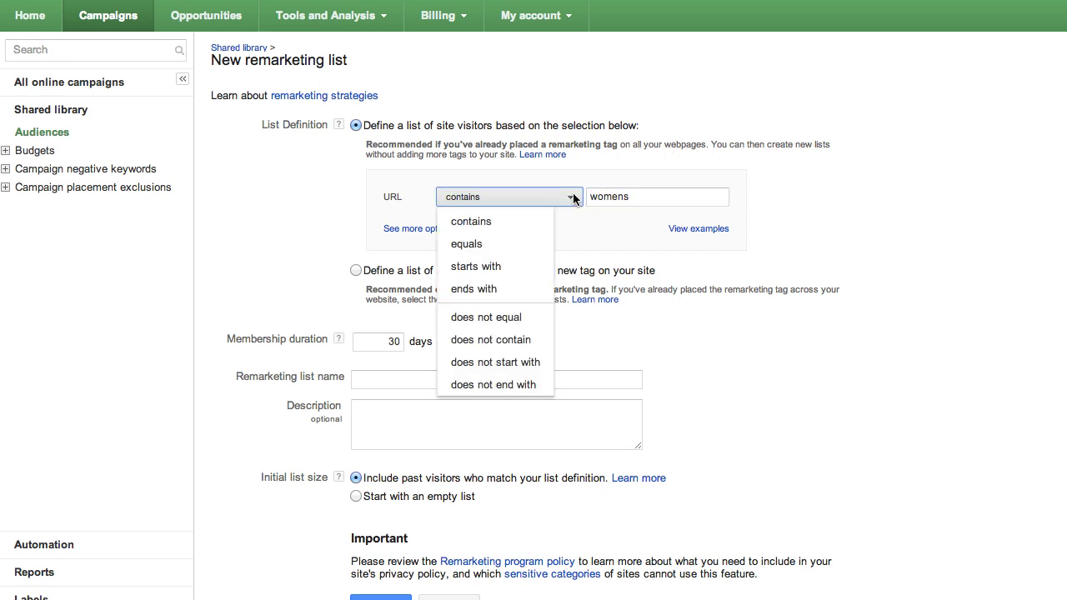
left_click(543, 245)
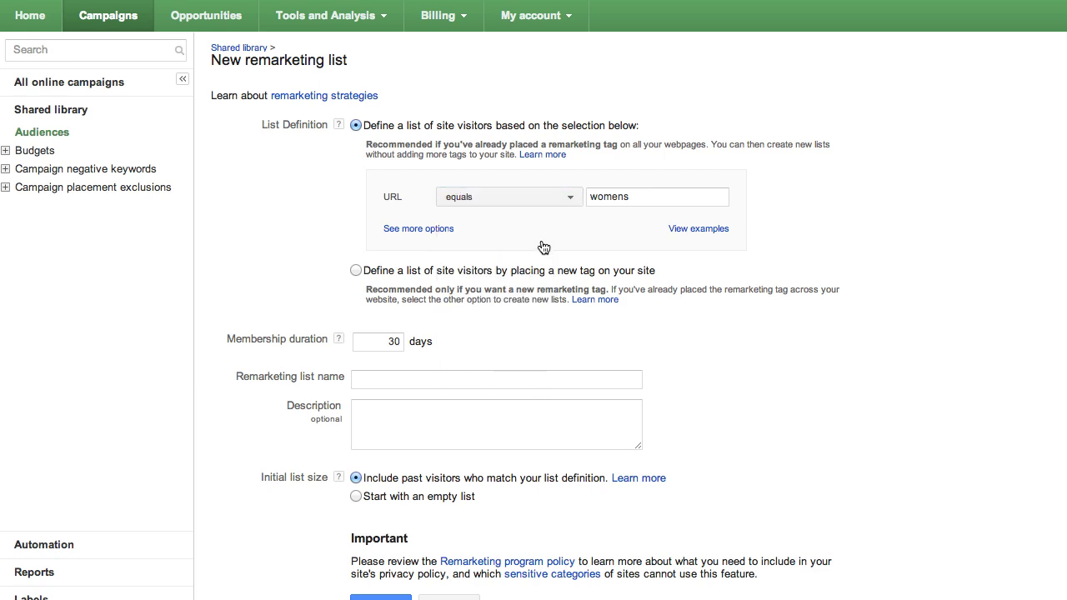
Clear the URL value, set the match type back to contains, and begin retyping 'womens'.
left_click(628, 195)
left_click_drag(628, 196, 588, 196)
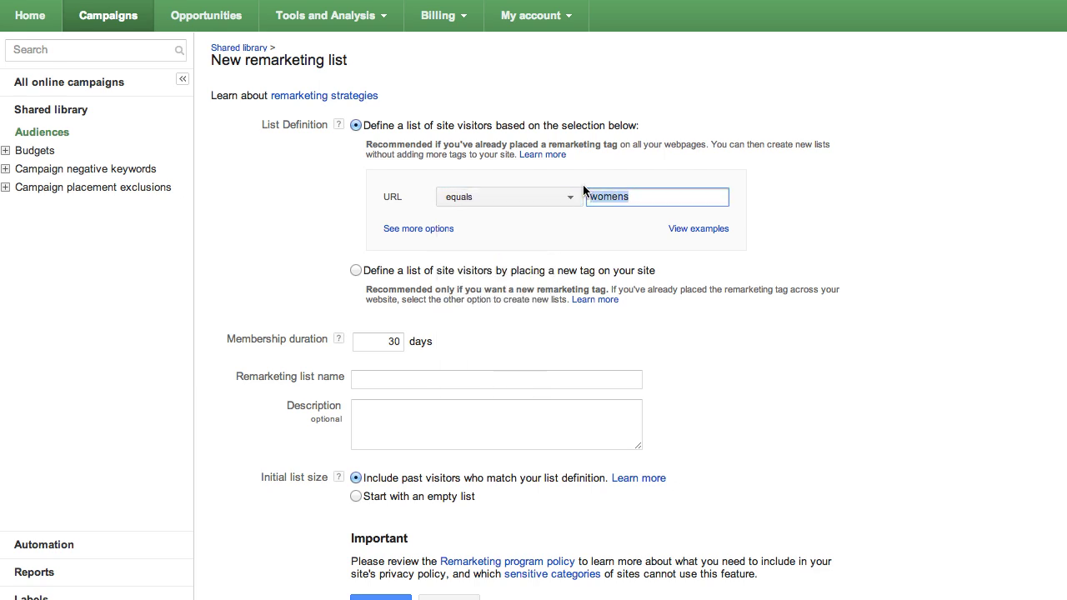
key("BackSpace")
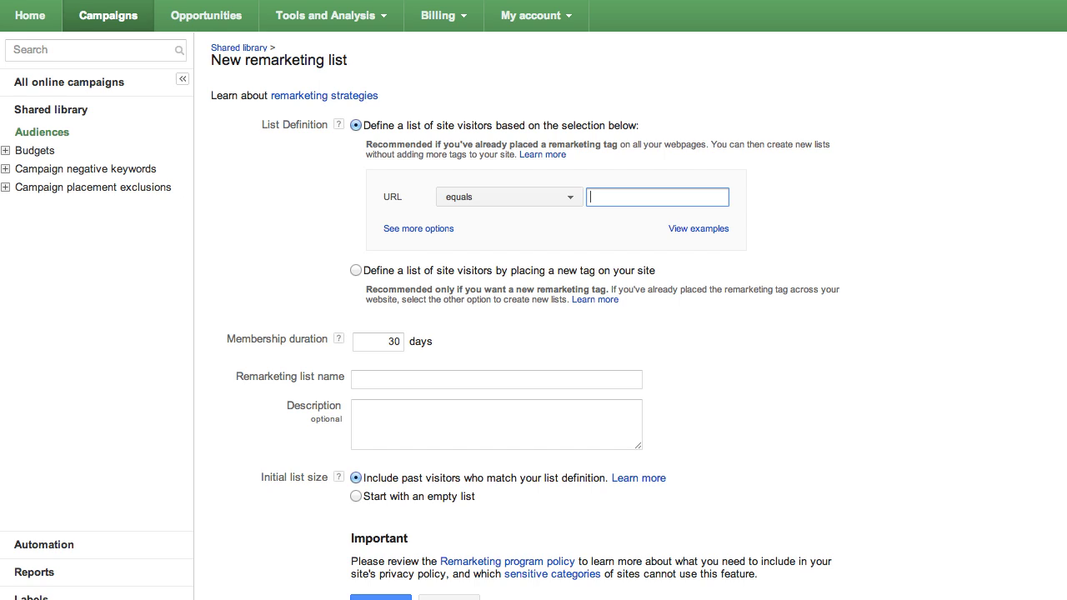
left_click(557, 197)
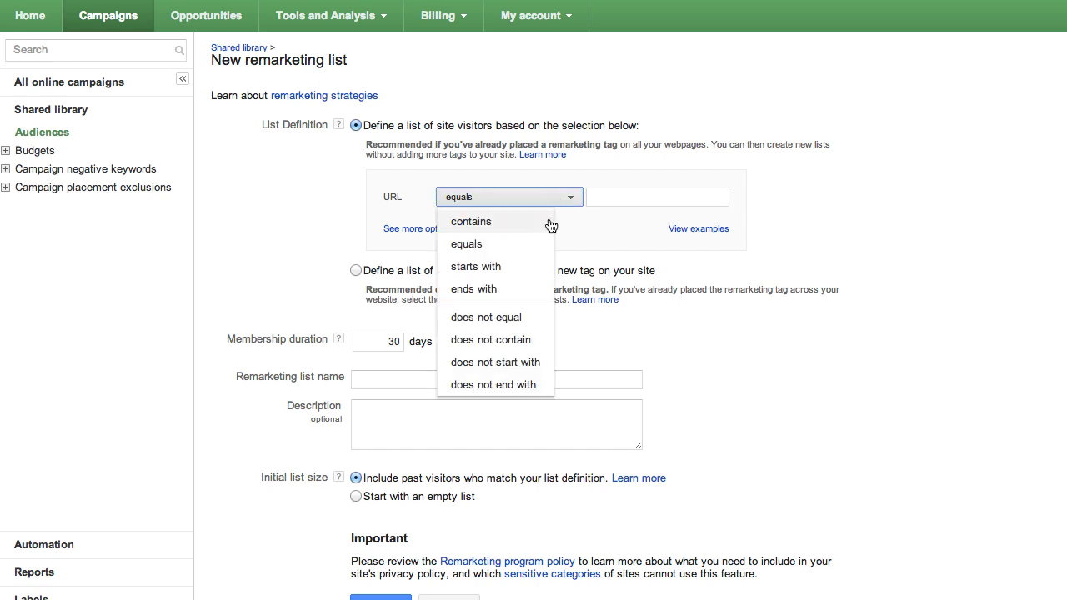
left_click(550, 220)
left_click(597, 198)
type("wom")
key("BackSpace")
key("BackSpace")
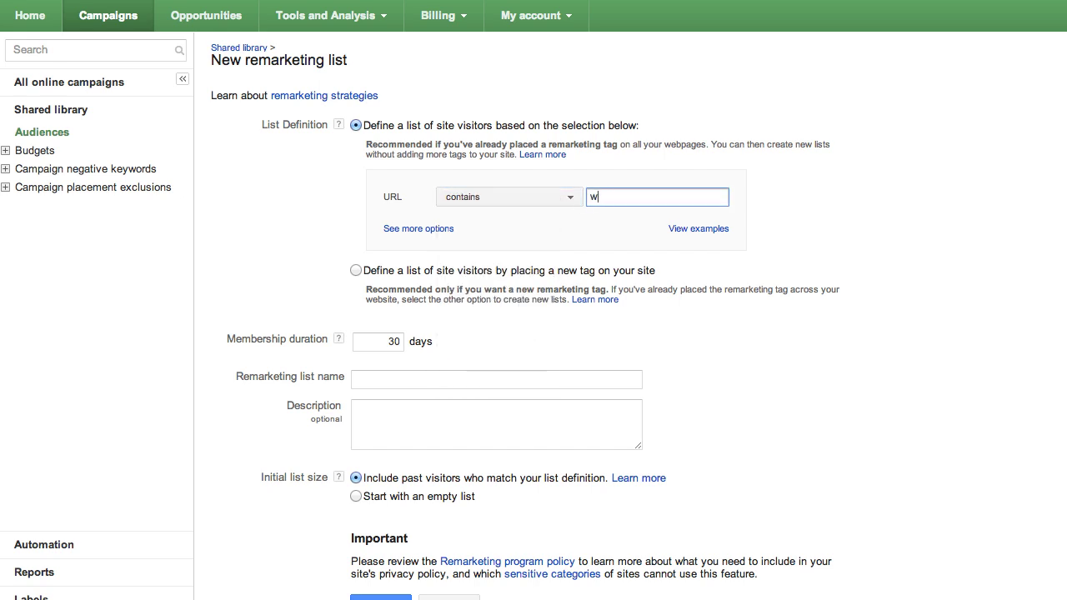
Finish the URL contains 'womens' rule, adding then removing a second 'mens' condition.
type("omens")
left_click(432, 231)
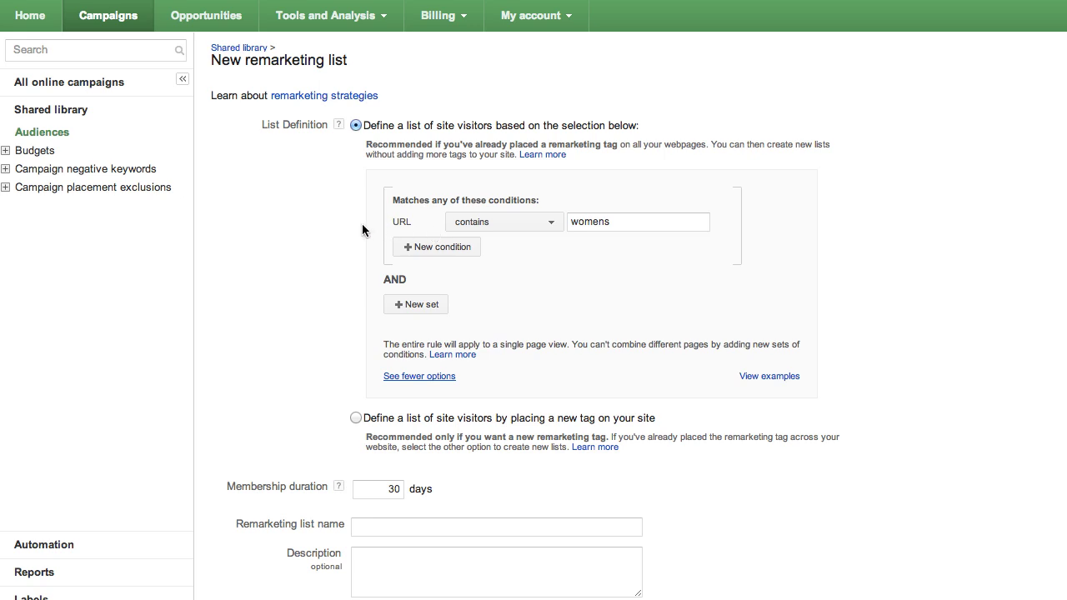
left_click(416, 246)
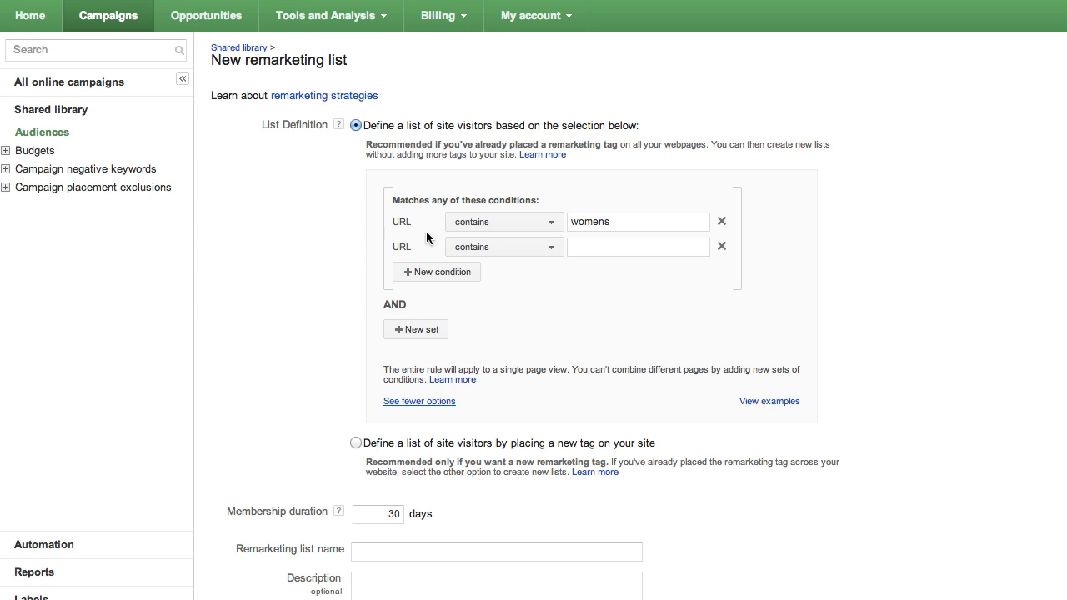
left_click(585, 247)
type("mens")
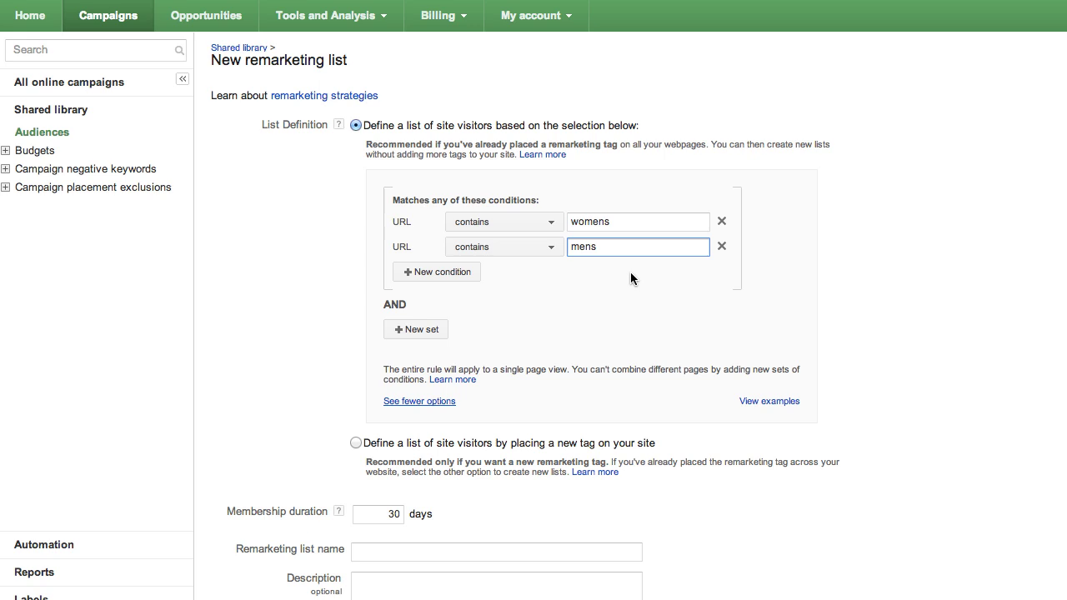
left_click(722, 246)
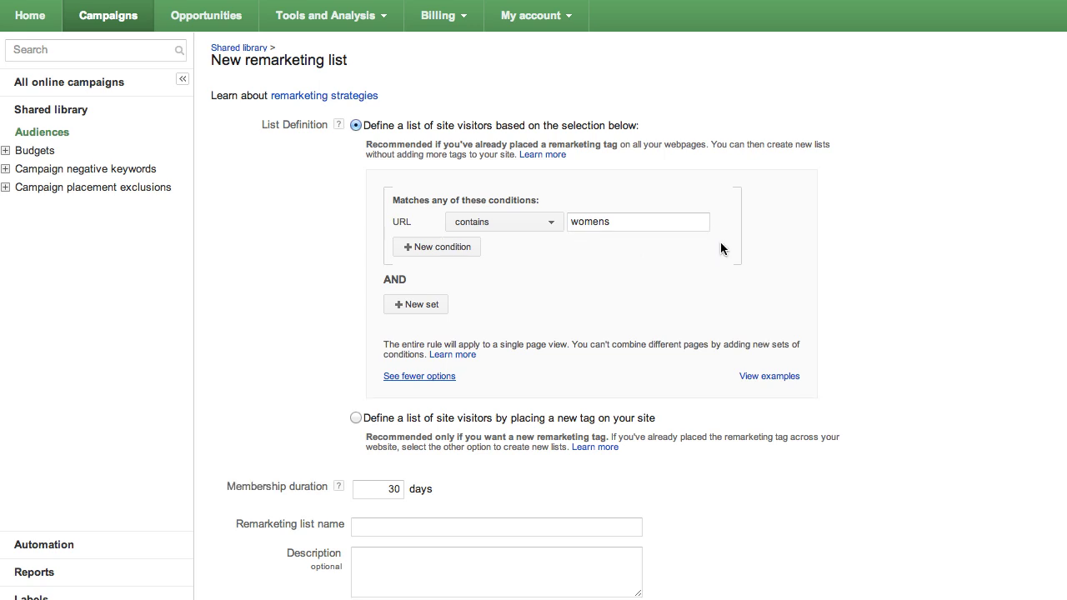
Add a second condition set with URL 'sweaters', then remove it.
left_click(431, 305)
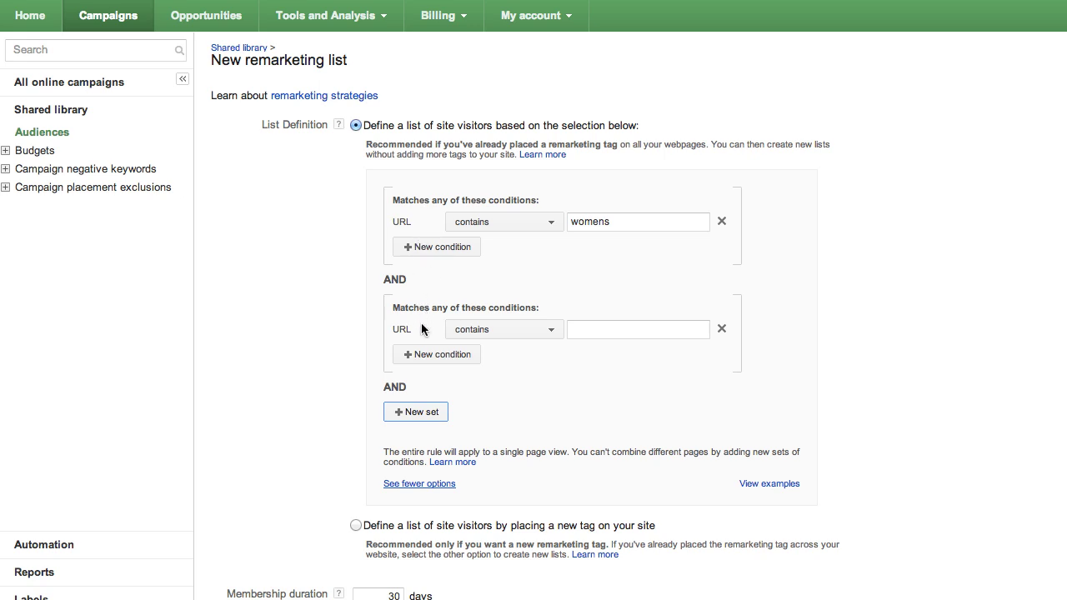
left_click(573, 330)
type("sw")
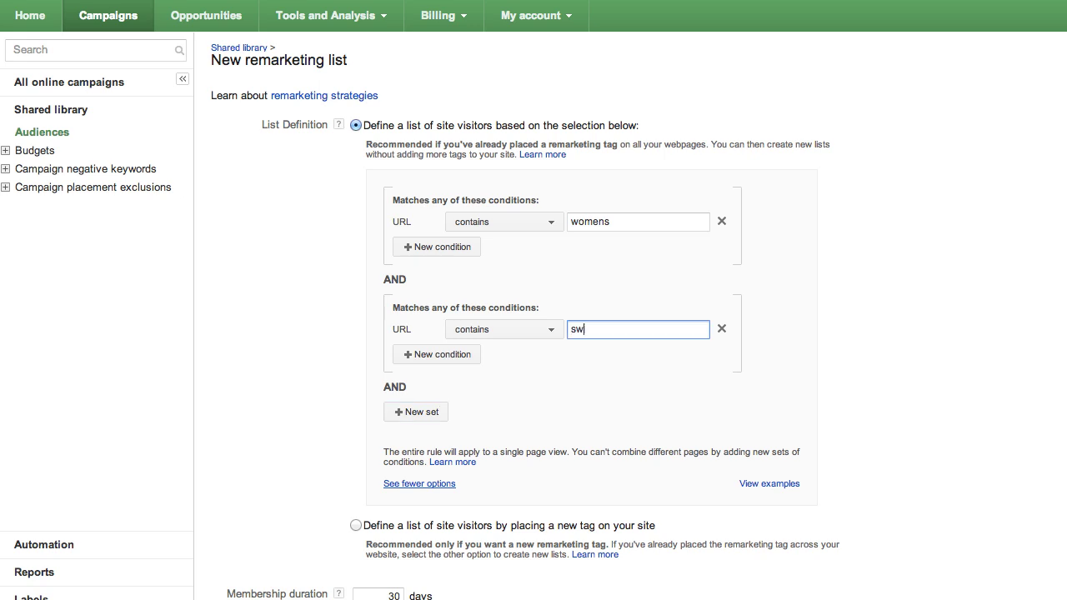
type("eaters")
left_click(722, 330)
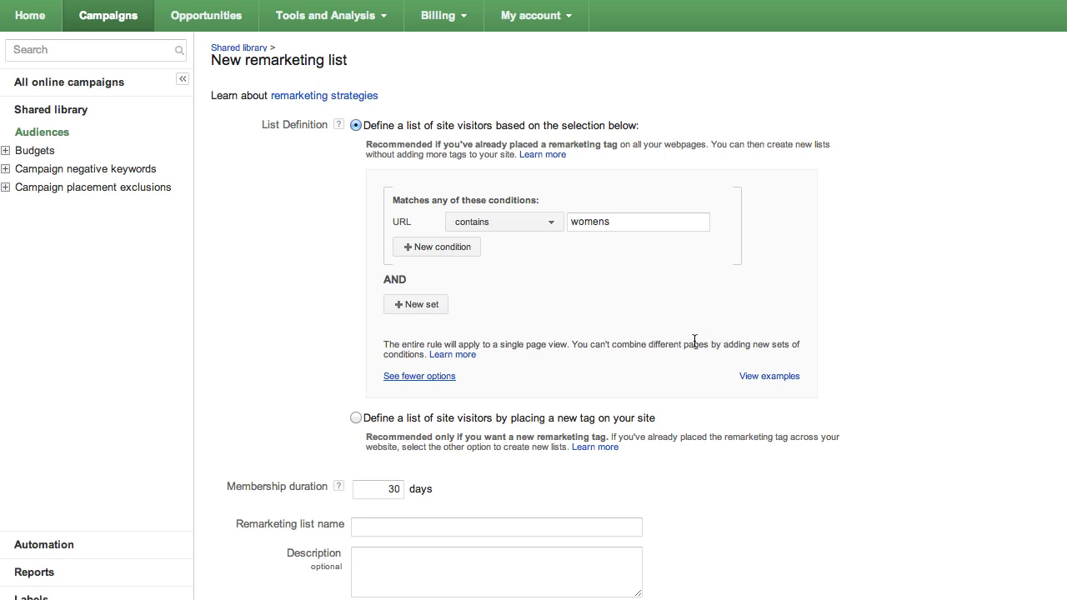
Fill in membership duration, name 'Remarketing List - Womens' and a description, then save the list.
scroll(506, 413, "down", 3)
scroll(506, 406, "down", 3)
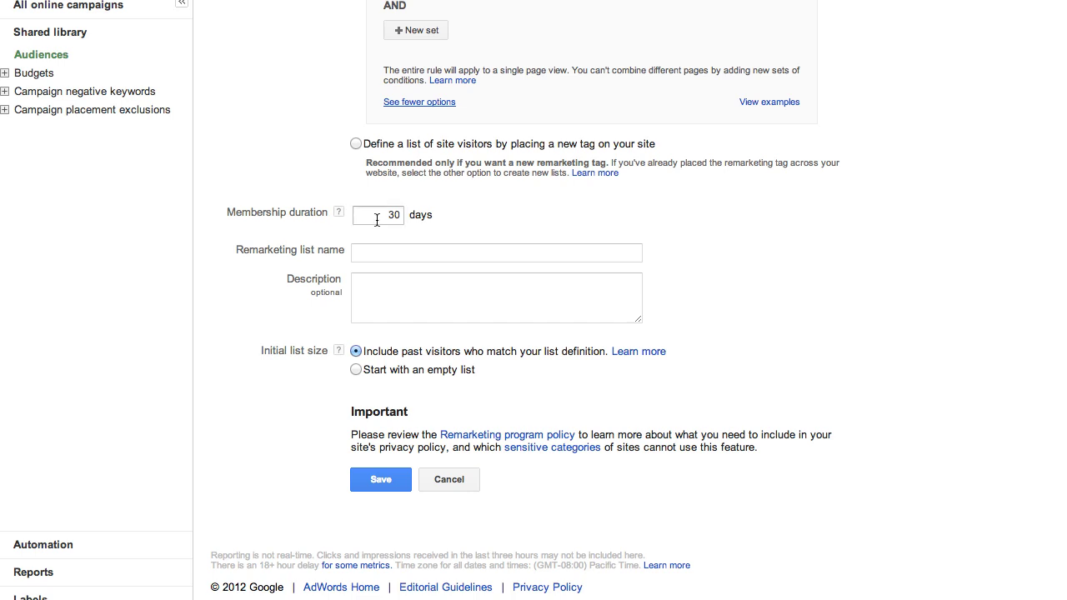
left_click(376, 219)
left_click(373, 252)
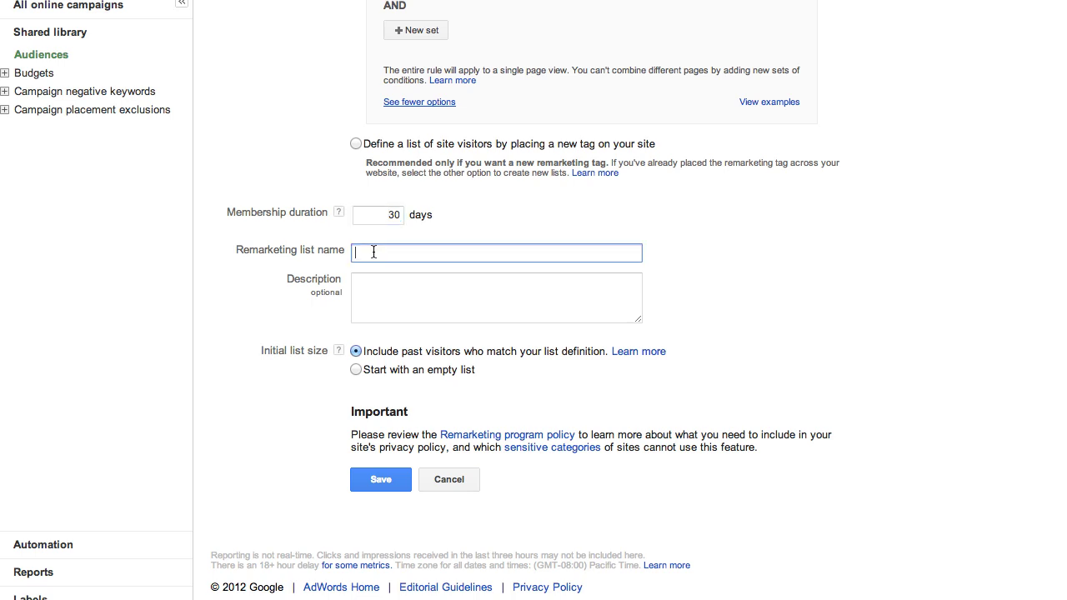
left_click(364, 282)
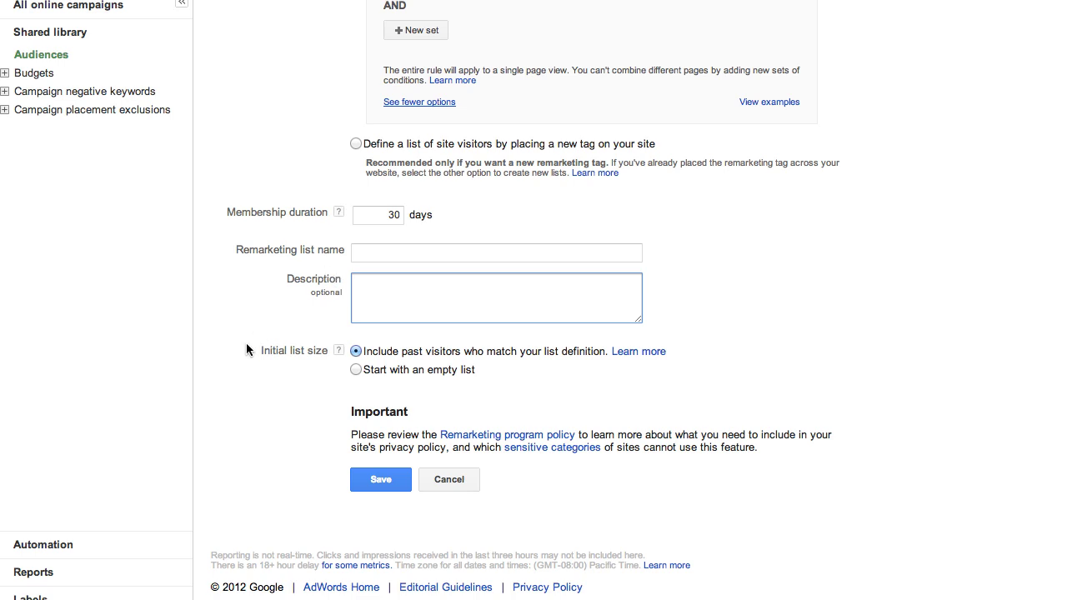
left_click(381, 475)
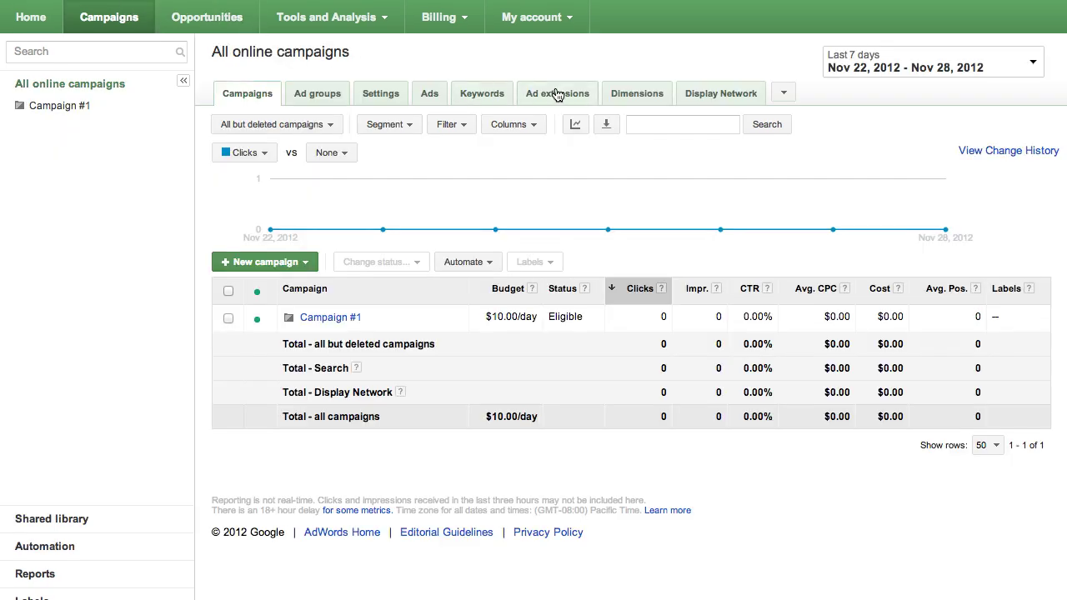
Under Display Network > Interests & remarketing, change display targeting for Ad Group #1.
left_click(697, 95)
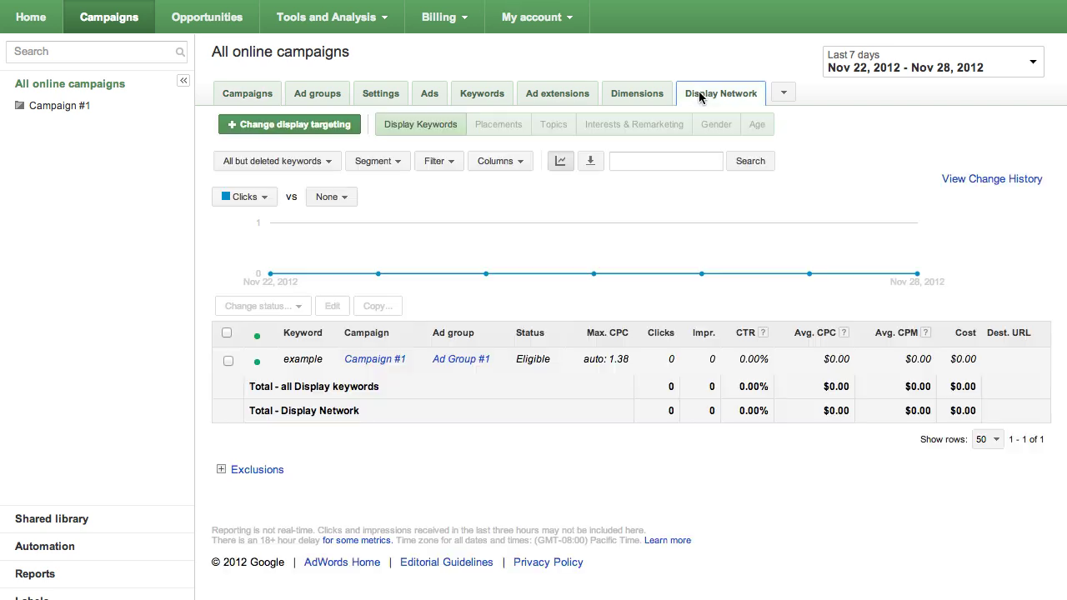
left_click(643, 125)
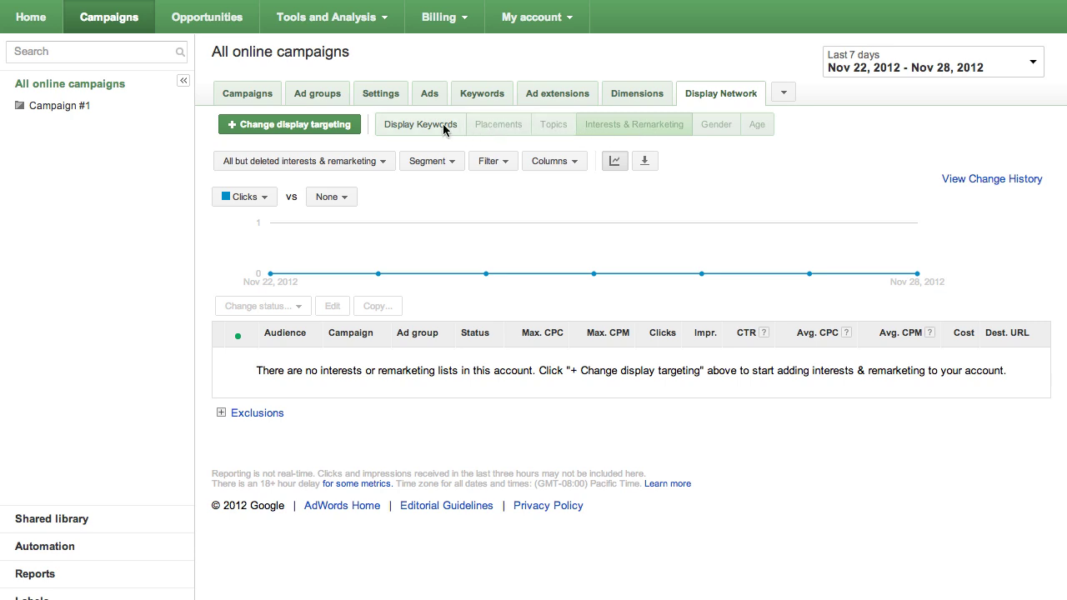
left_click(323, 129)
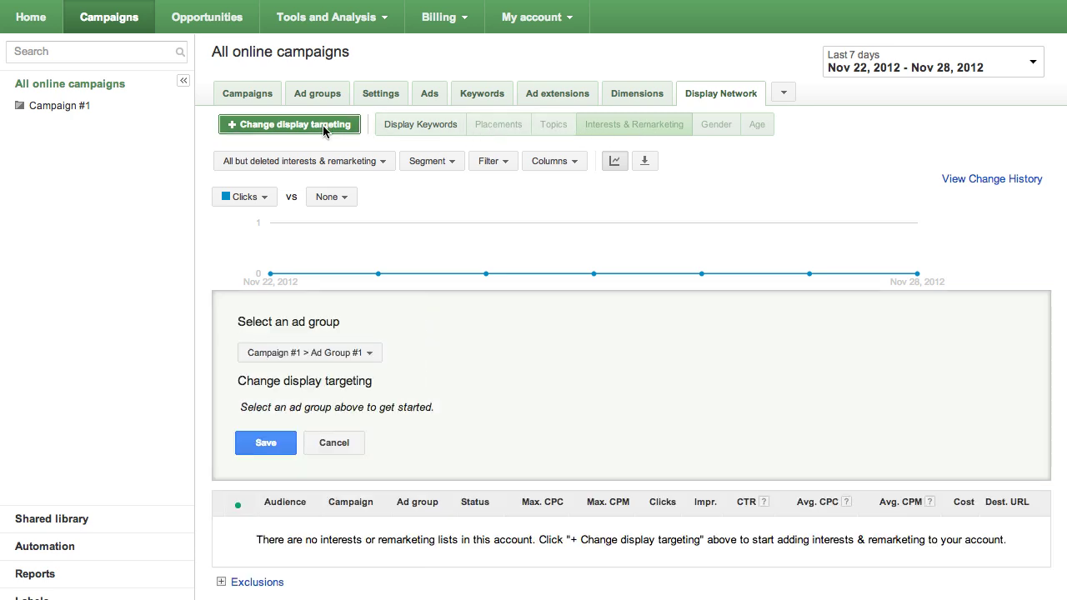
left_click(325, 352)
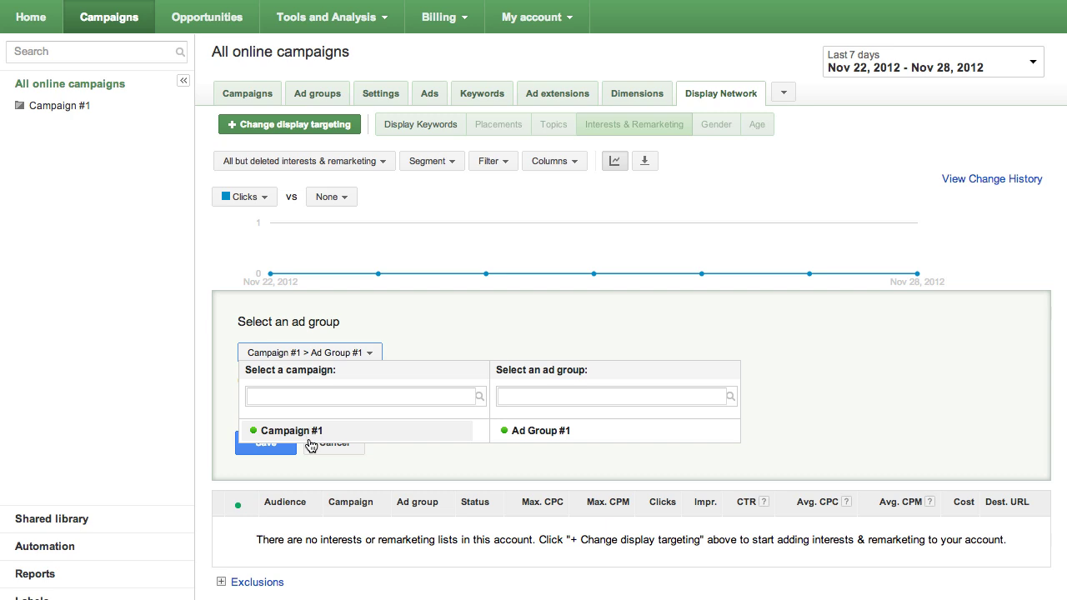
left_click(565, 435)
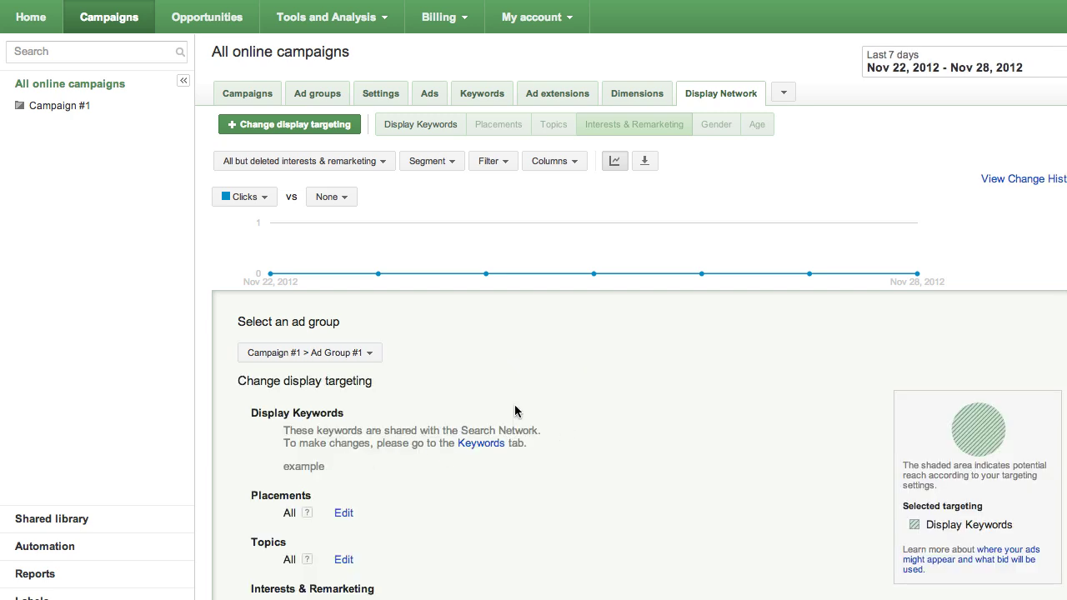
Add Remarketing List - Womens as a selected audience and save the ad group's targeting.
scroll(516, 421, "down", 6)
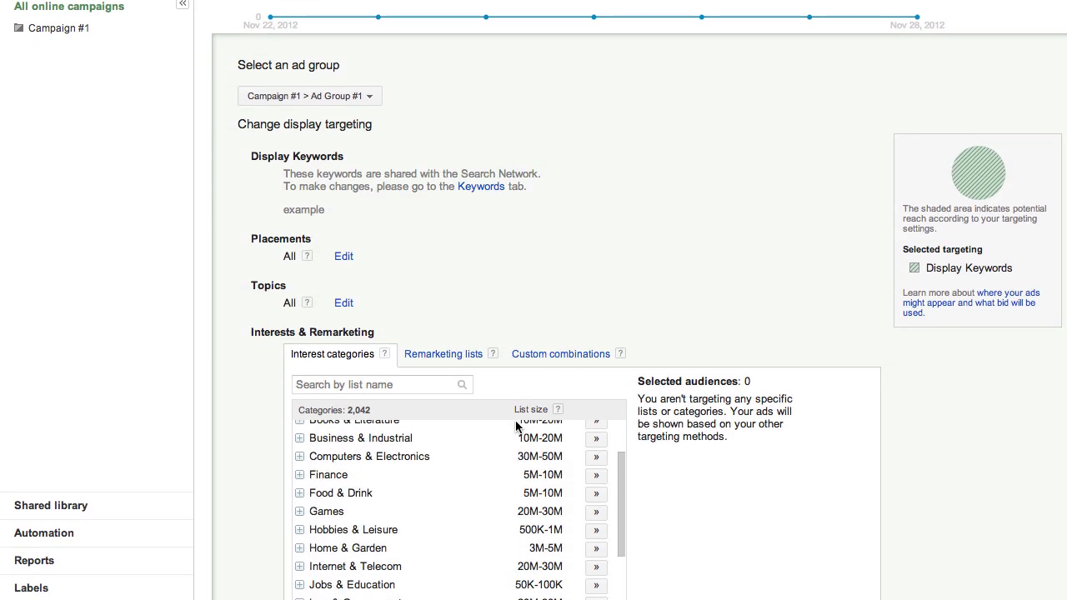
left_click(469, 359)
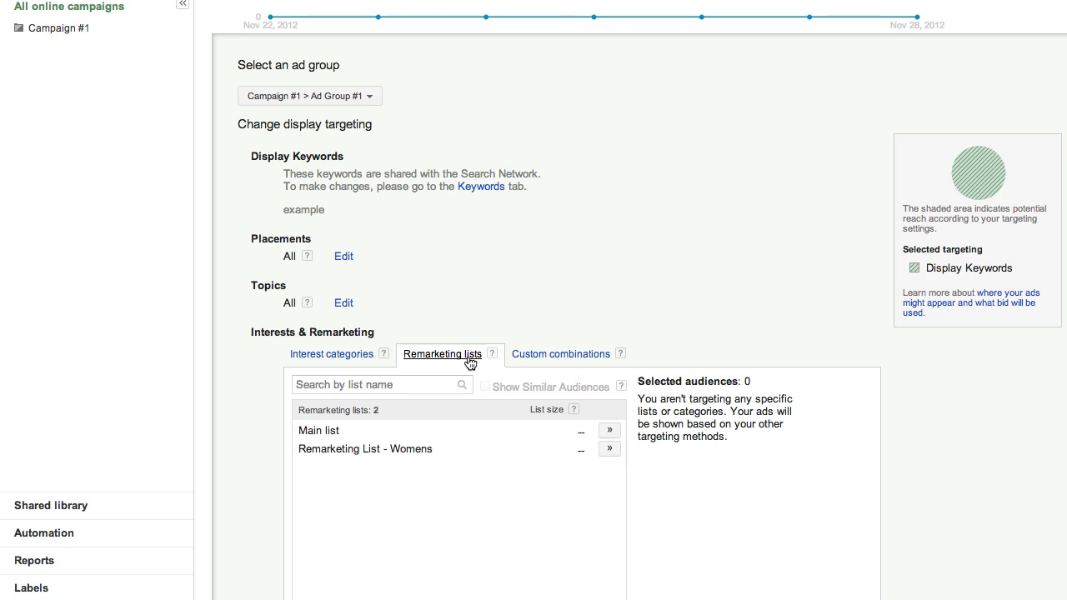
left_click(605, 451)
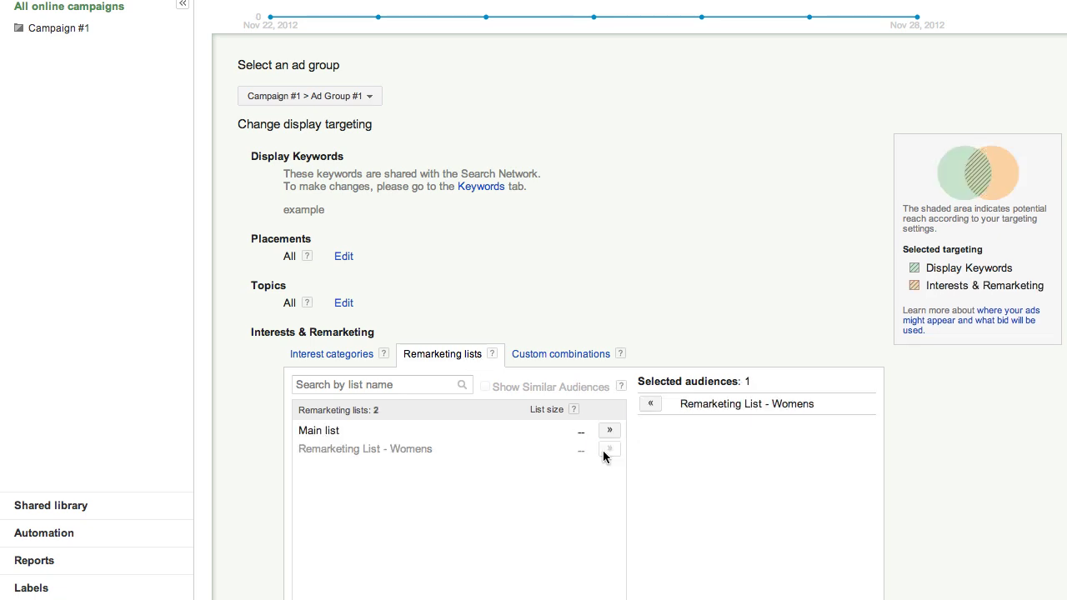
scroll(822, 339, "down", 5)
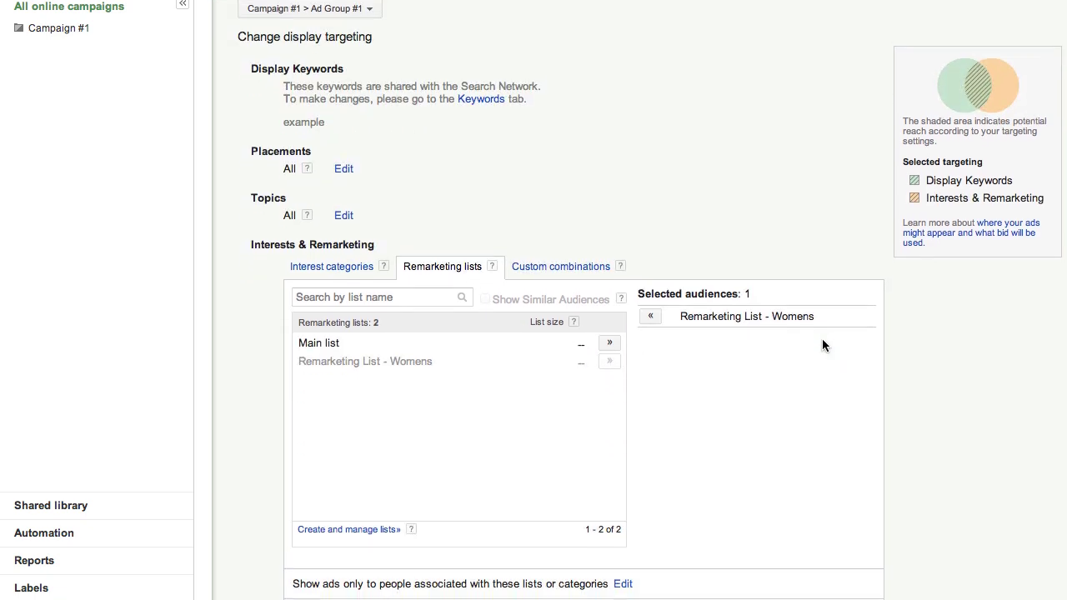
scroll(822, 345, "down", 3)
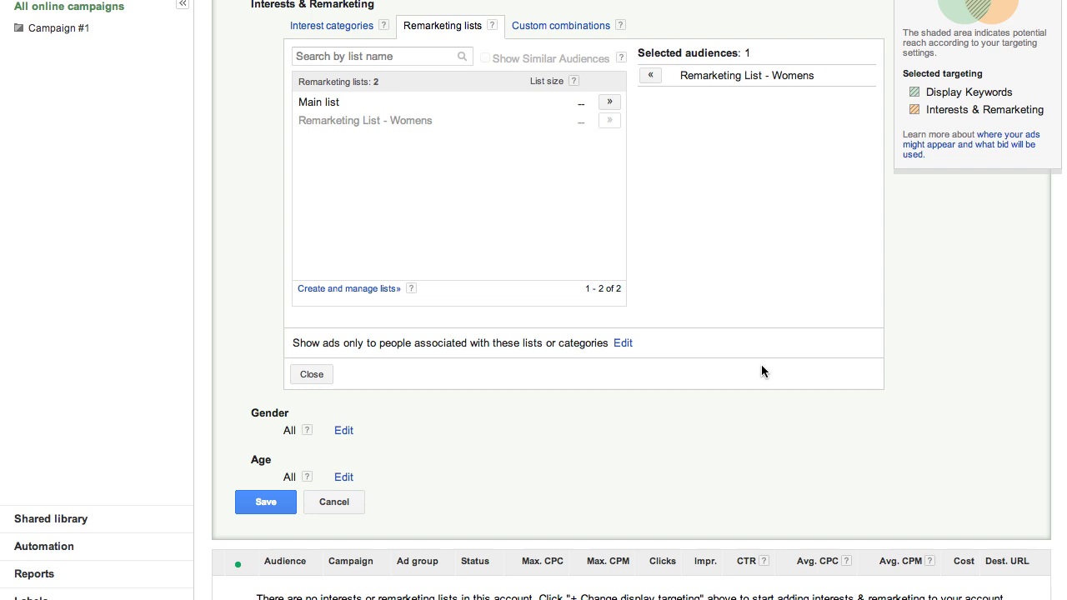
left_click(259, 505)
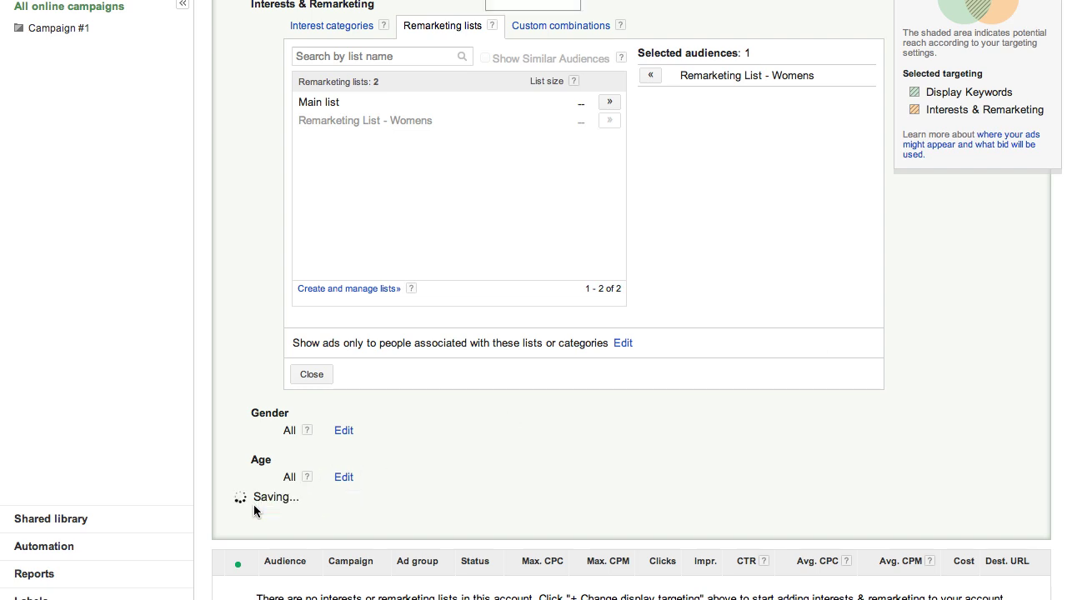